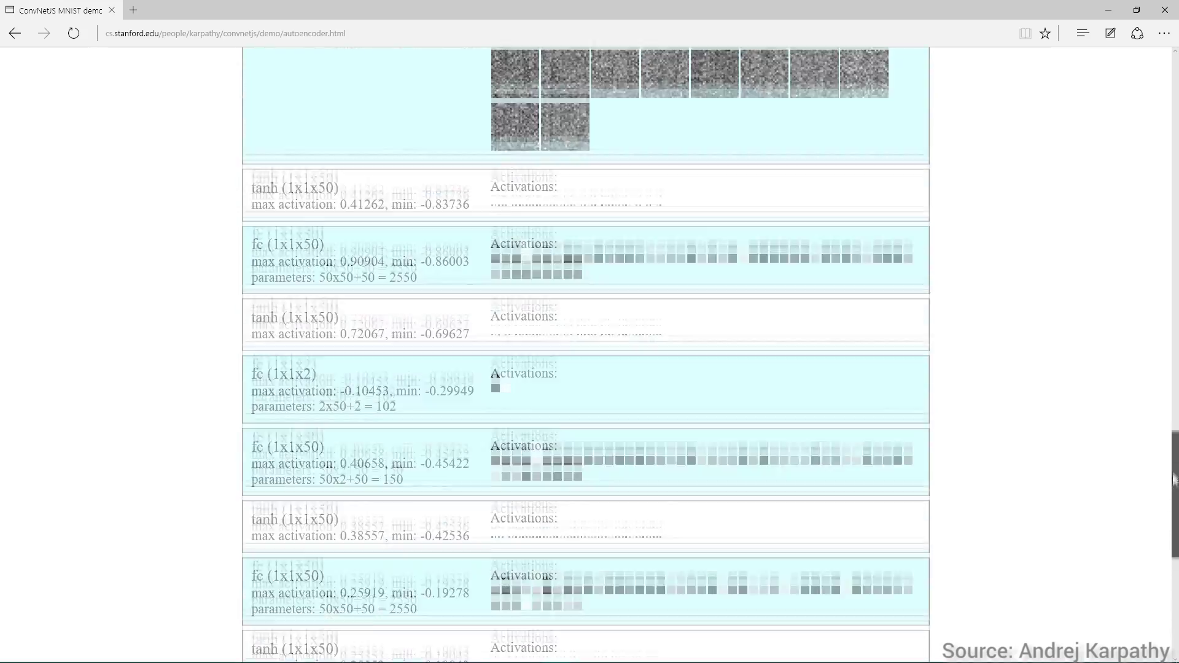
drag(1174, 479, 1168, 262)
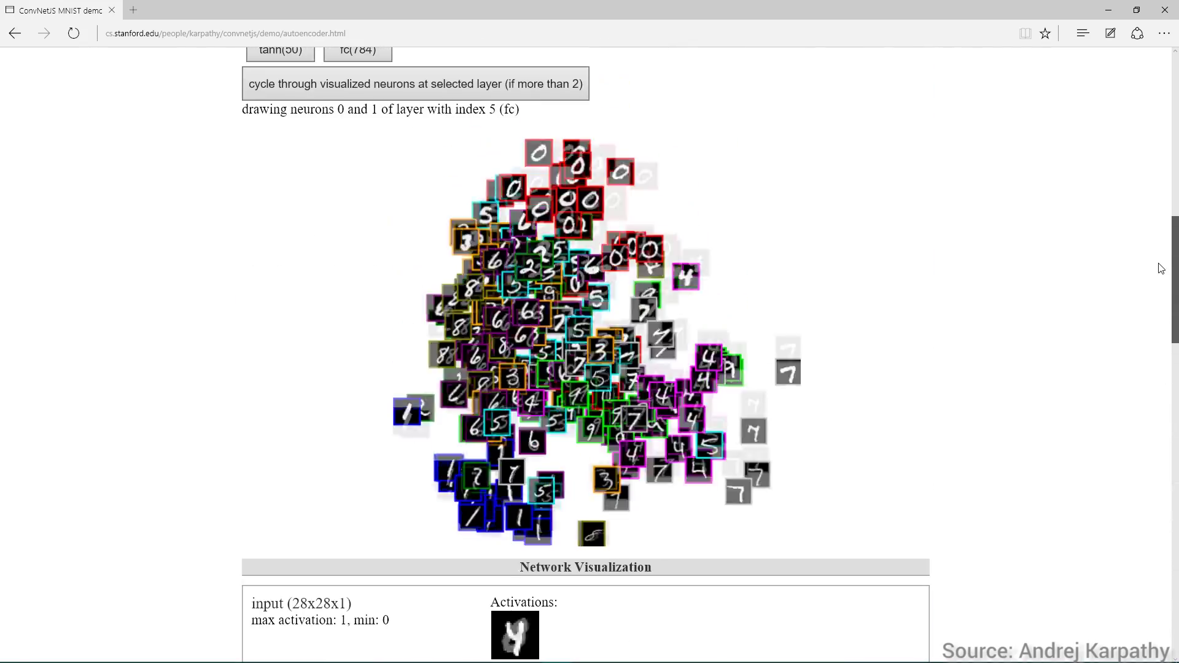